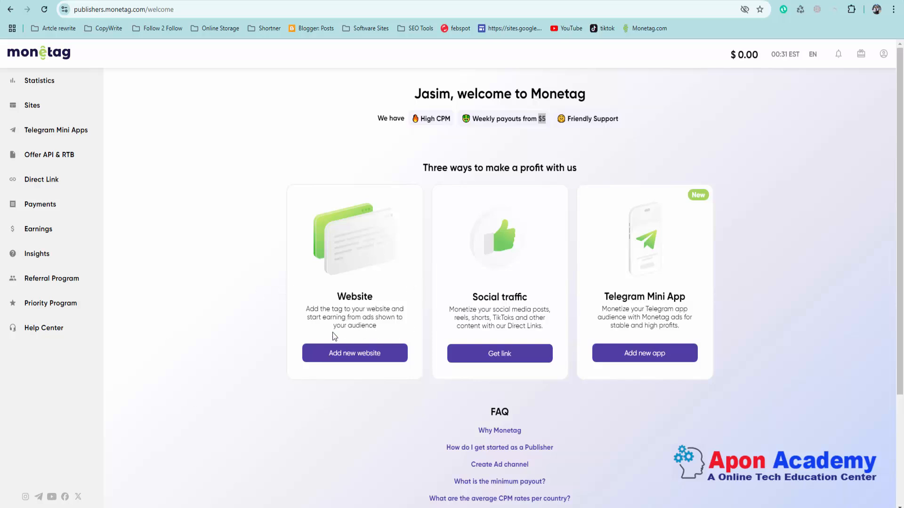
pyautogui.moveTo(332, 301); pyautogui.dragTo(384, 310)
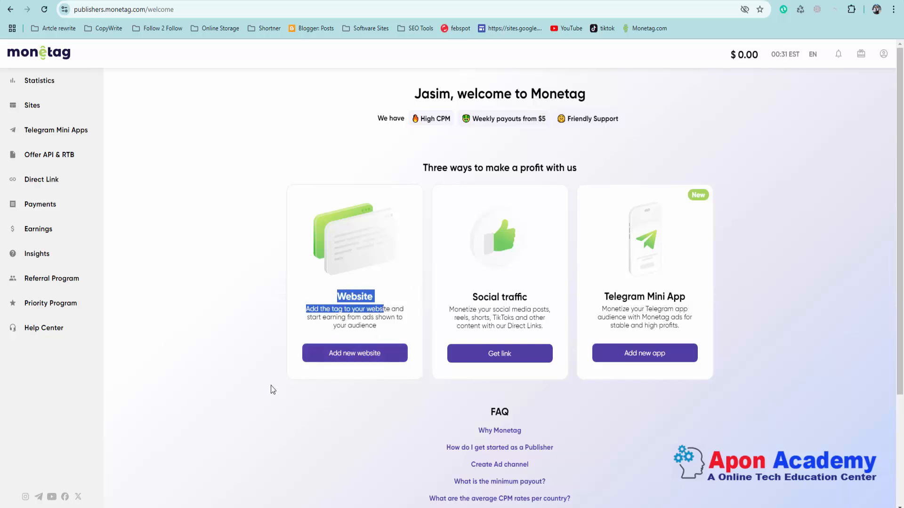
pyautogui.click(332, 406)
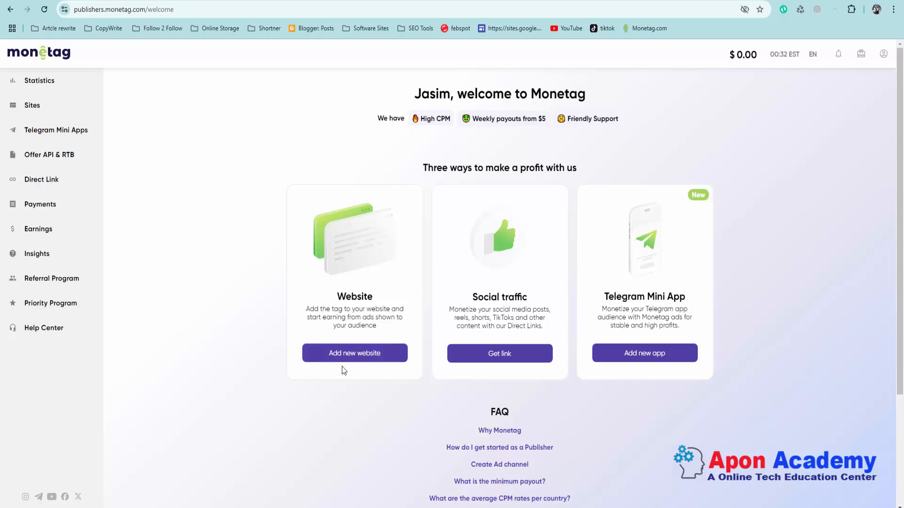
pyautogui.click(354, 358)
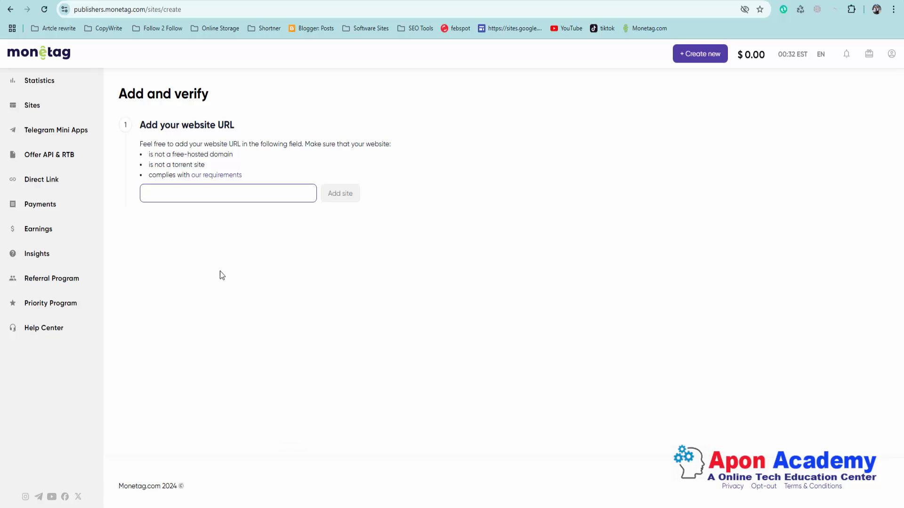
pyautogui.click(33, 108)
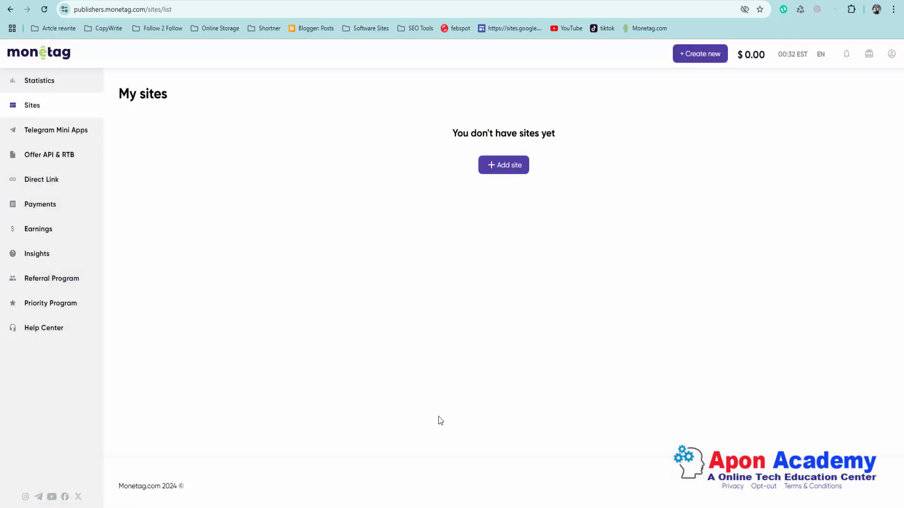
pyautogui.click(509, 171)
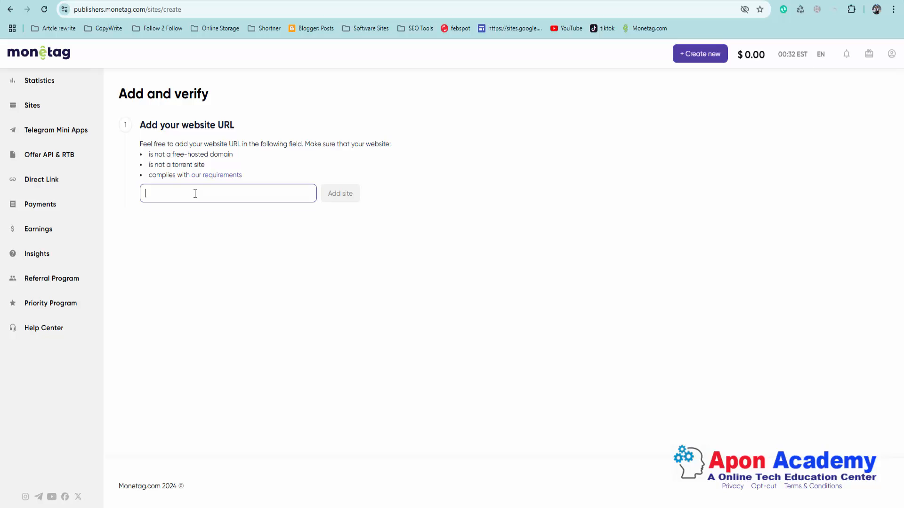
pyautogui.write('https://bdinewstv.com')
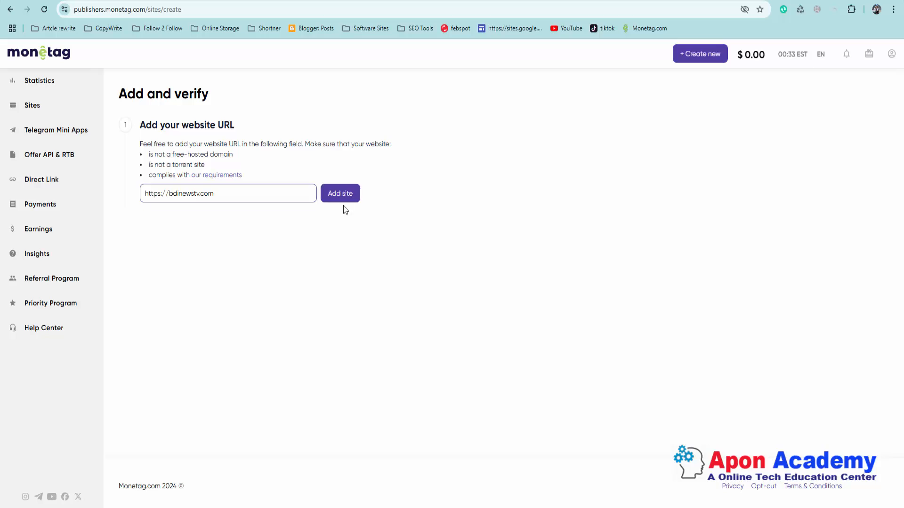
pyautogui.click(341, 195)
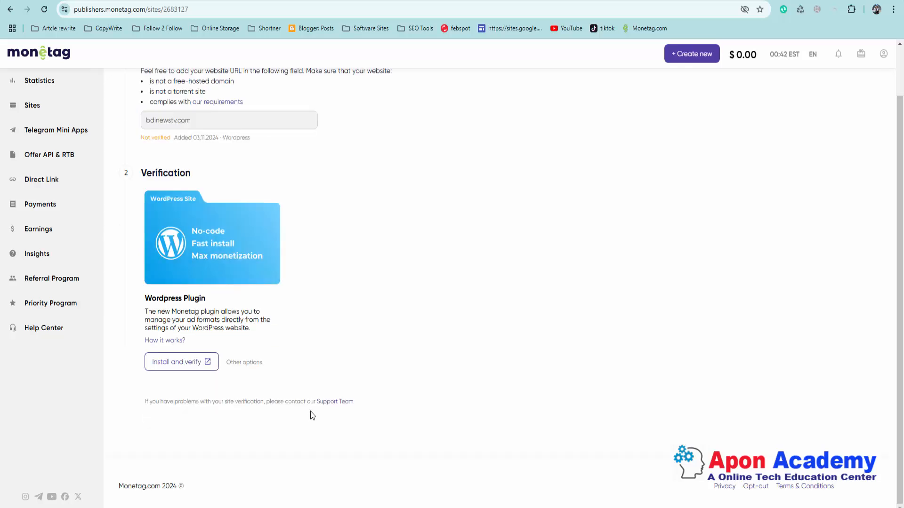
# - Show the other verification options, select Insert code, and copy the verification meta tag
pyautogui.click(245, 362)
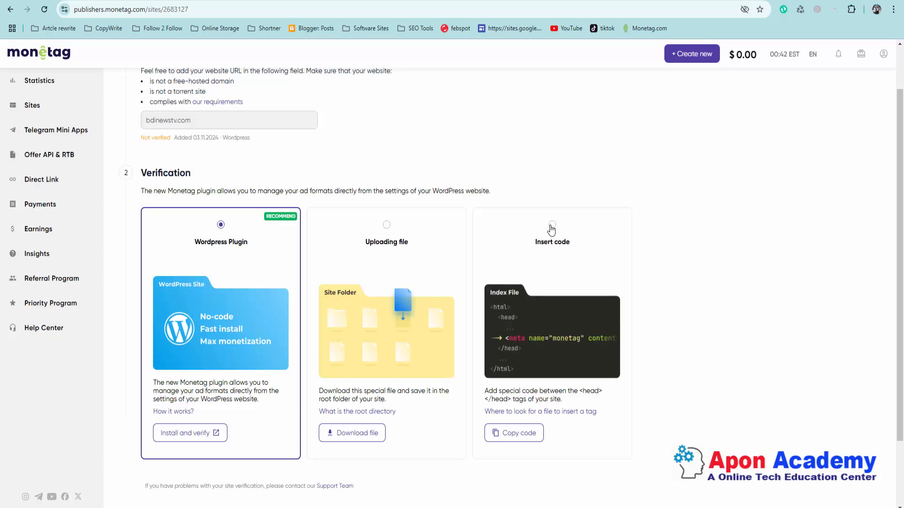
pyautogui.click(552, 245)
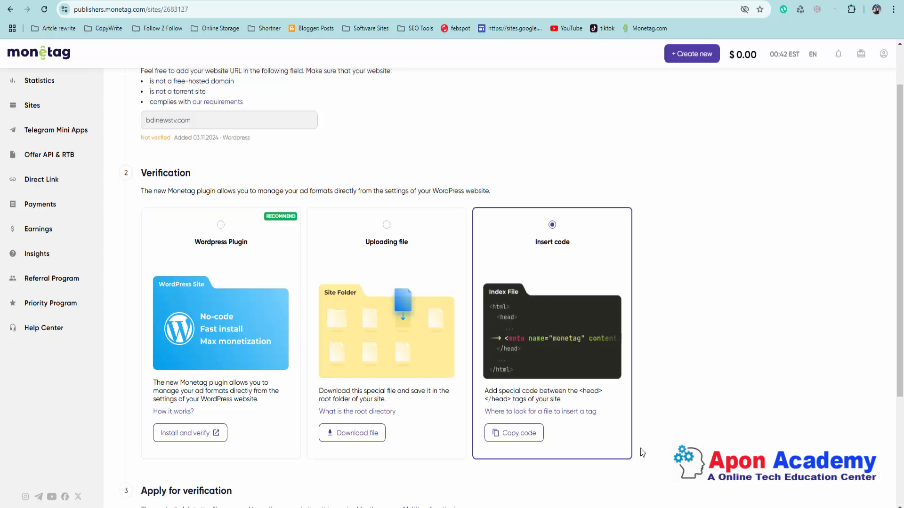
pyautogui.click(519, 434)
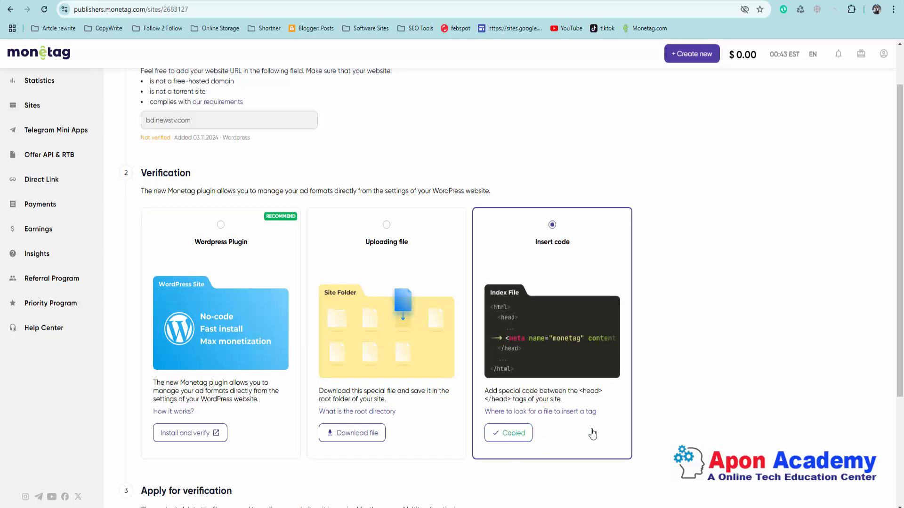
pyautogui.scroll(-3, 518, 433)
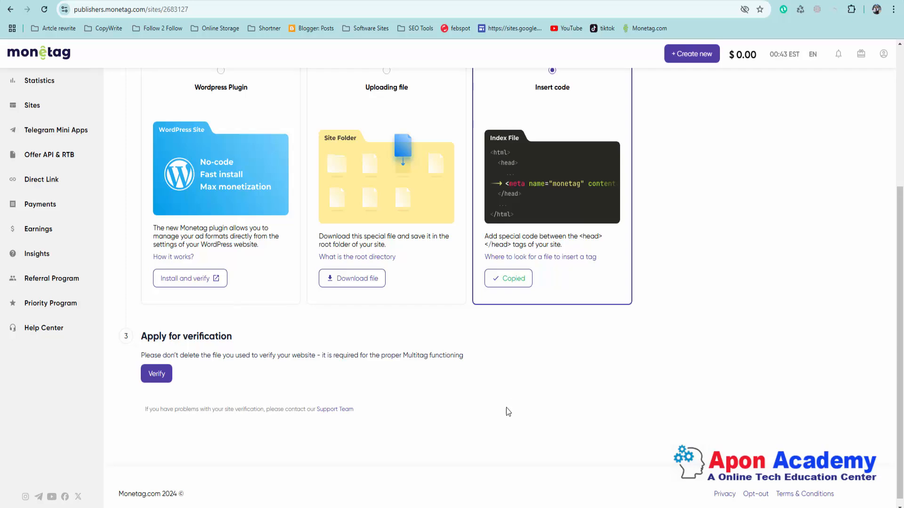
pyautogui.scroll(2, 507, 408)
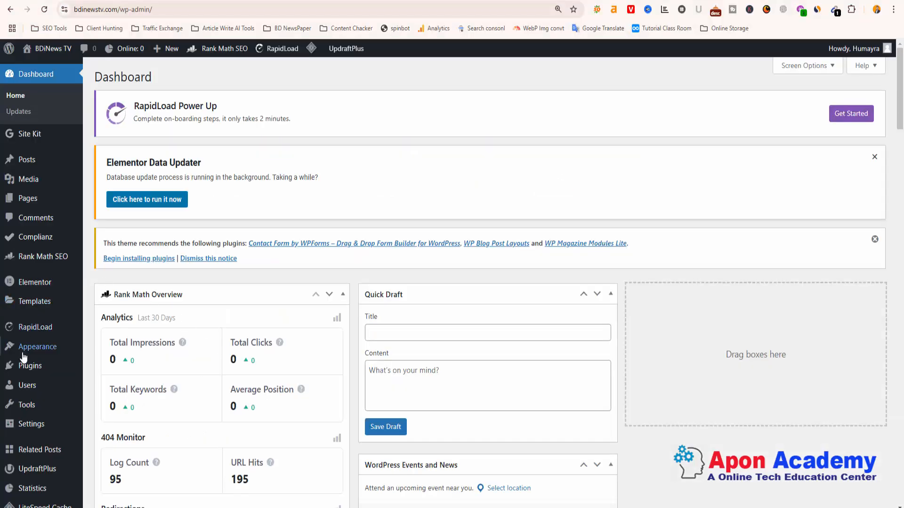
# - Switch to the site's WordPress admin, paste the Monetag verification meta tag above </head> in the News Portal theme's header.php, and update the file
pyautogui.moveTo(36, 352)
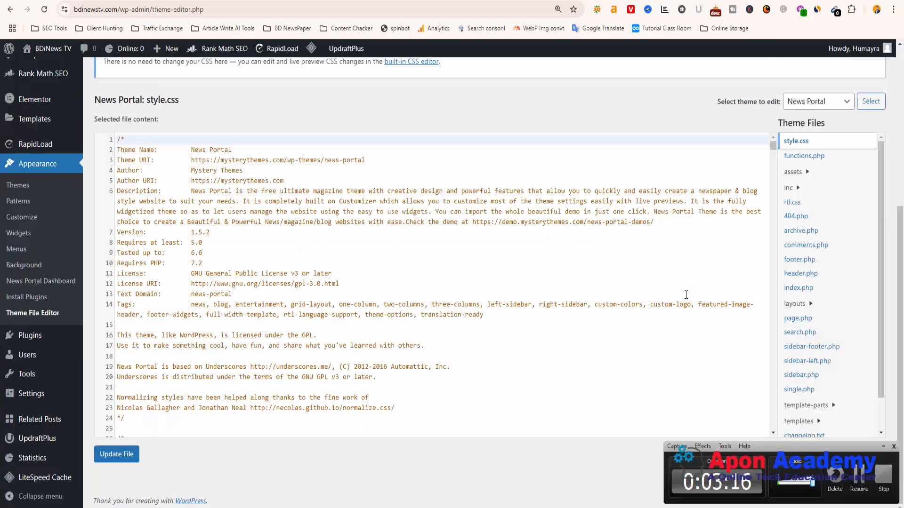
pyautogui.click(799, 276)
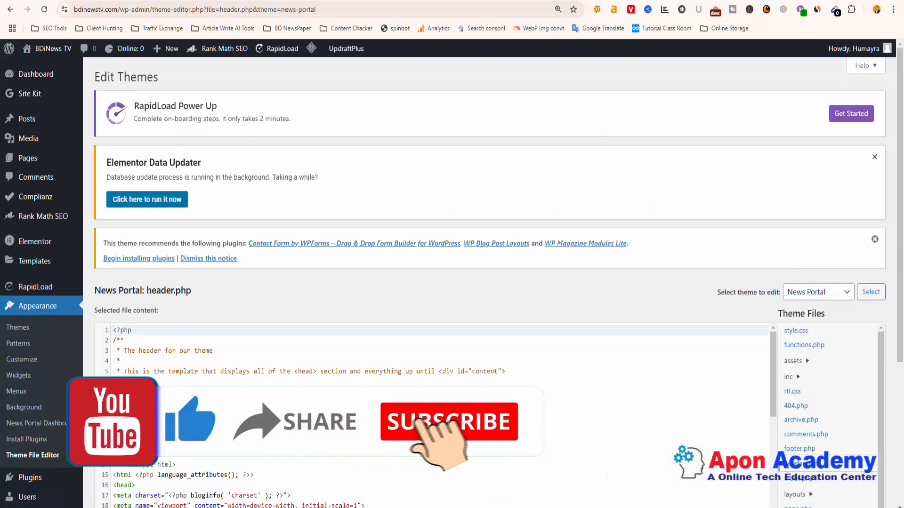
pyautogui.scroll(-3, 433, 414)
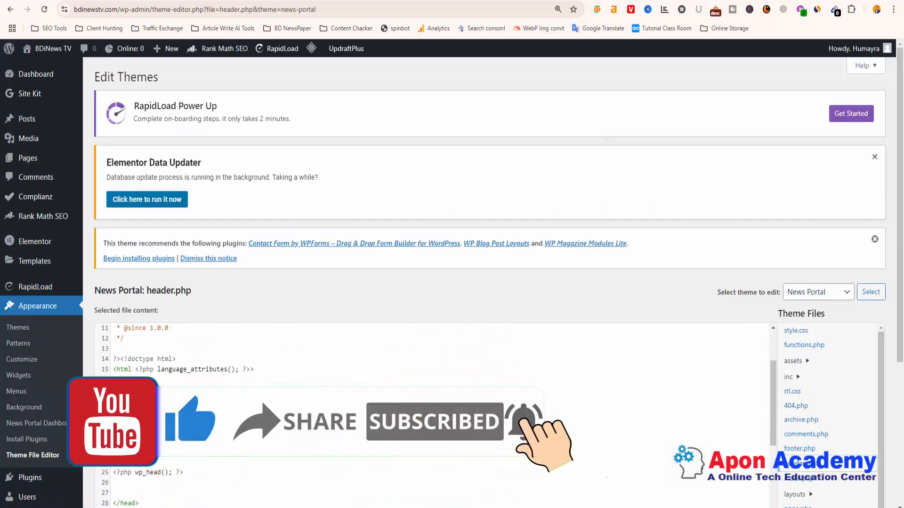
pyautogui.scroll(-2, 433, 414)
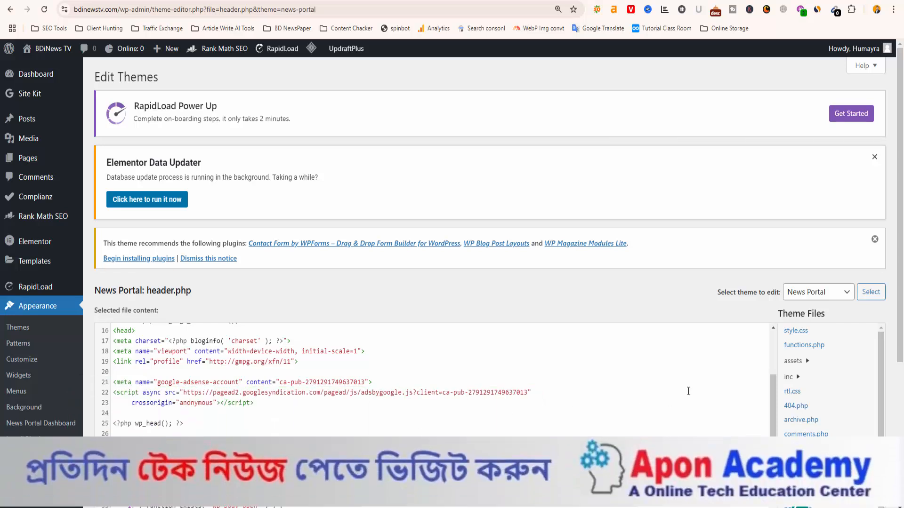
pyautogui.click(874, 156)
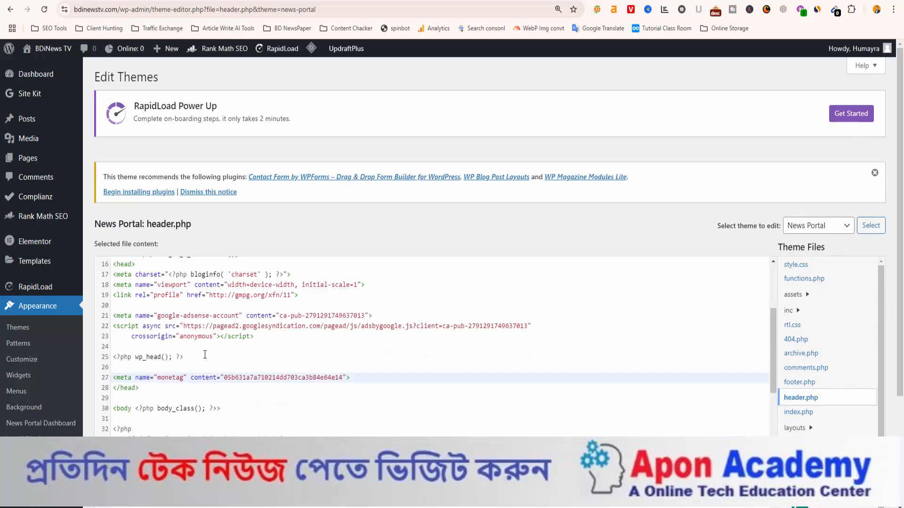
pyautogui.scroll(-10, 205, 354)
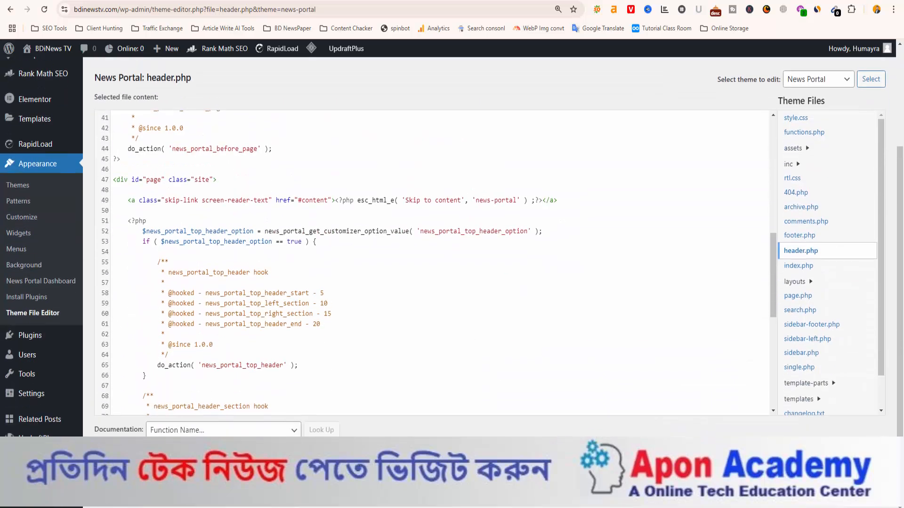
pyautogui.click(118, 457)
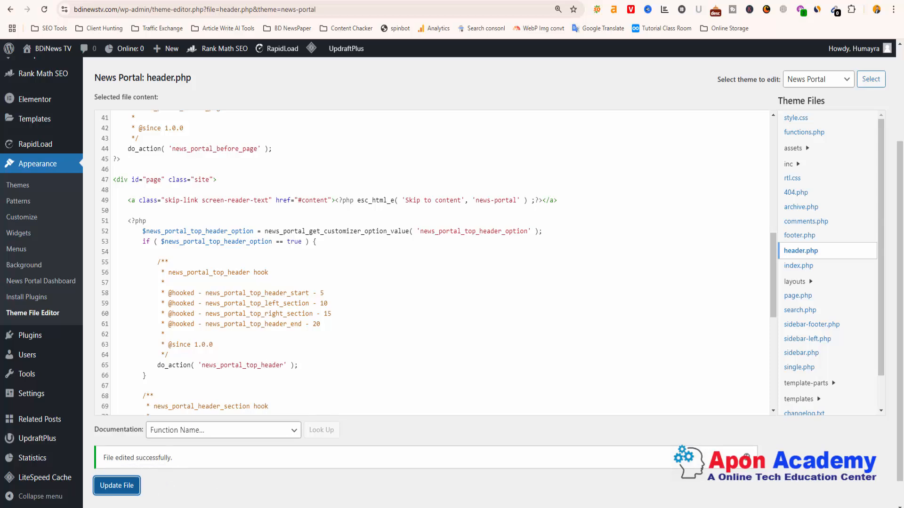
# - Return to the Monetag site page and apply for verification of bdinewstv.com with the inserted code
pyautogui.hotkey('alt', 'Tab')
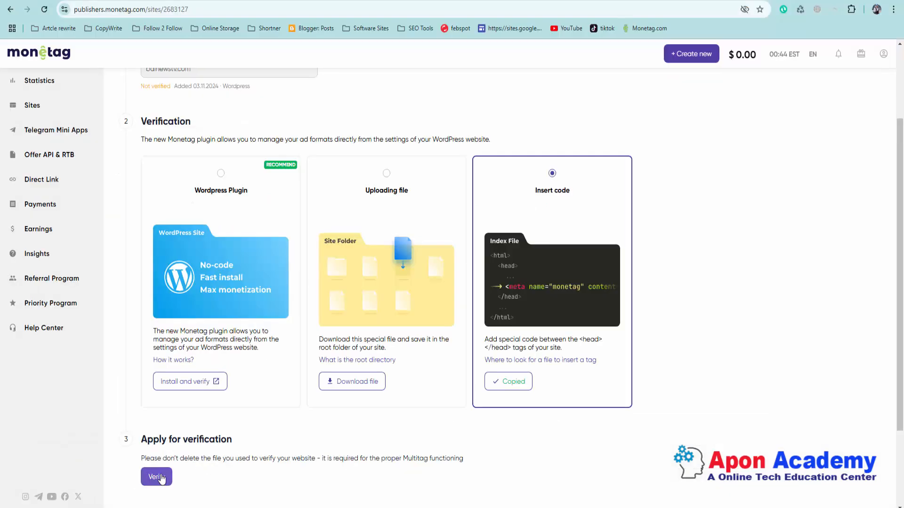
pyautogui.click(160, 478)
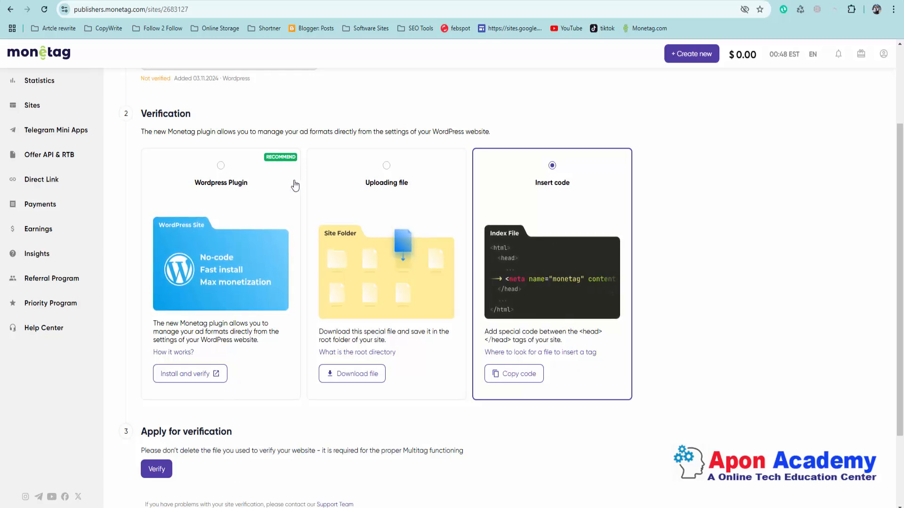
# - Choose the WordPress Plugin verification method and install the Monetag Official Plugin on bdinewstv.com
pyautogui.click(220, 166)
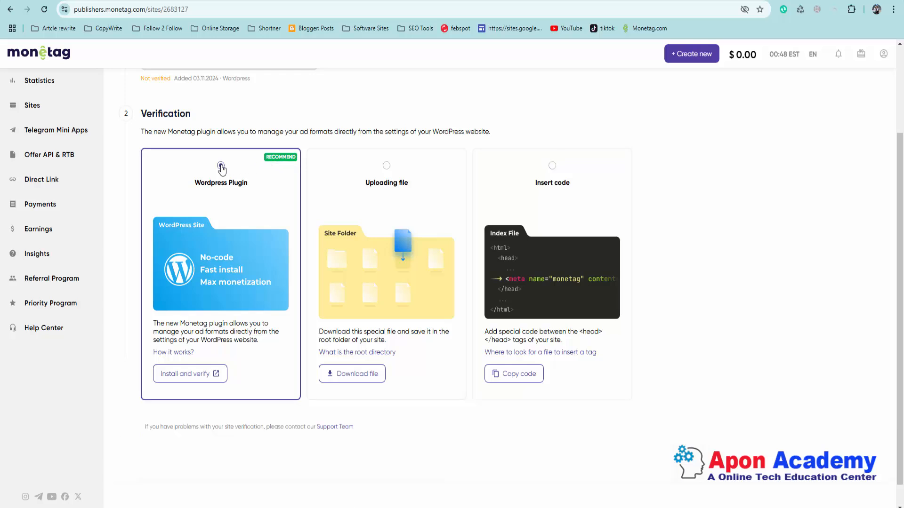
pyautogui.click(188, 374)
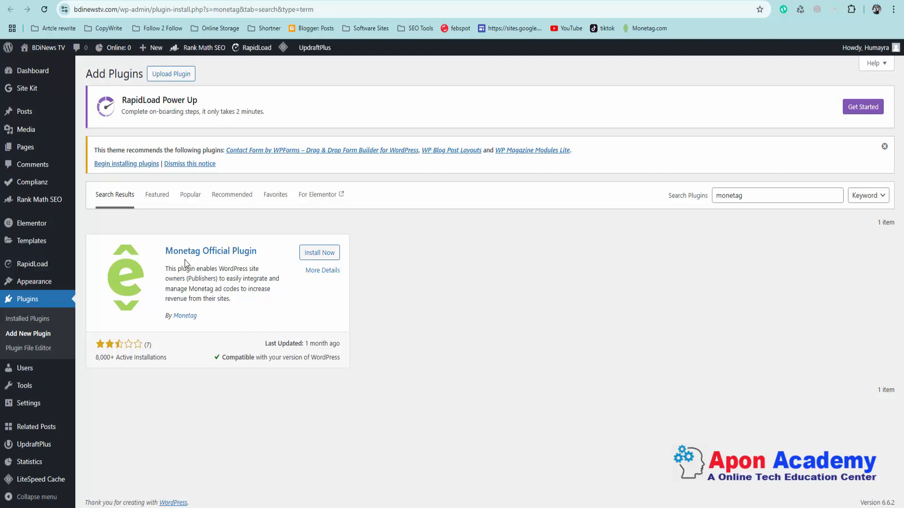
pyautogui.click(322, 255)
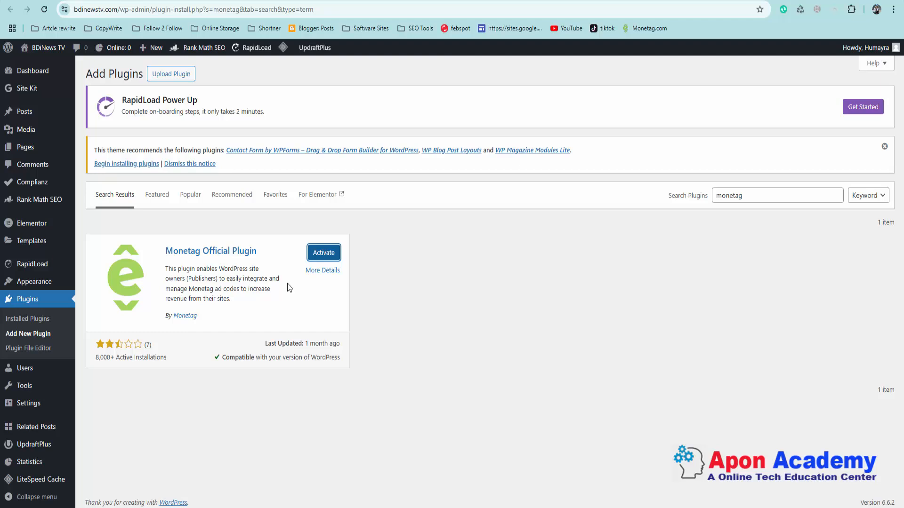
# - Activate the Monetag Official Plugin and connect it to the Monetag account
pyautogui.click(324, 254)
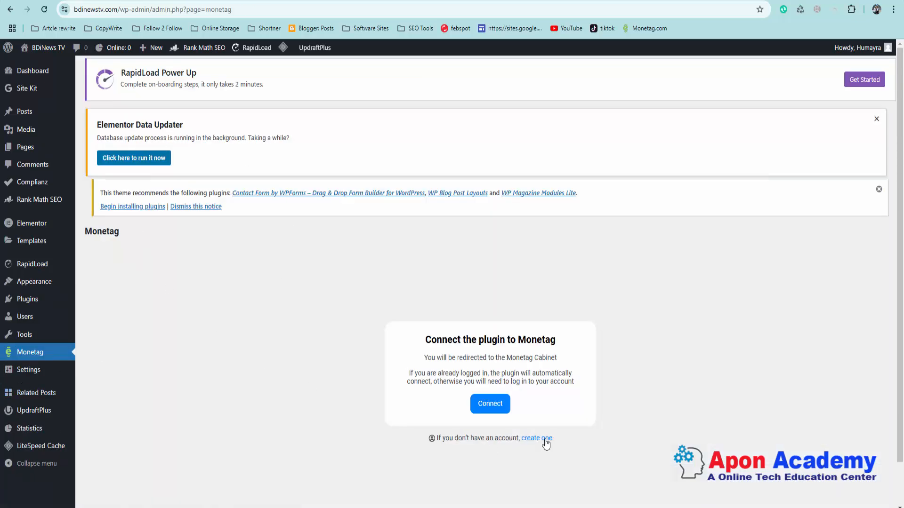
pyautogui.click(488, 408)
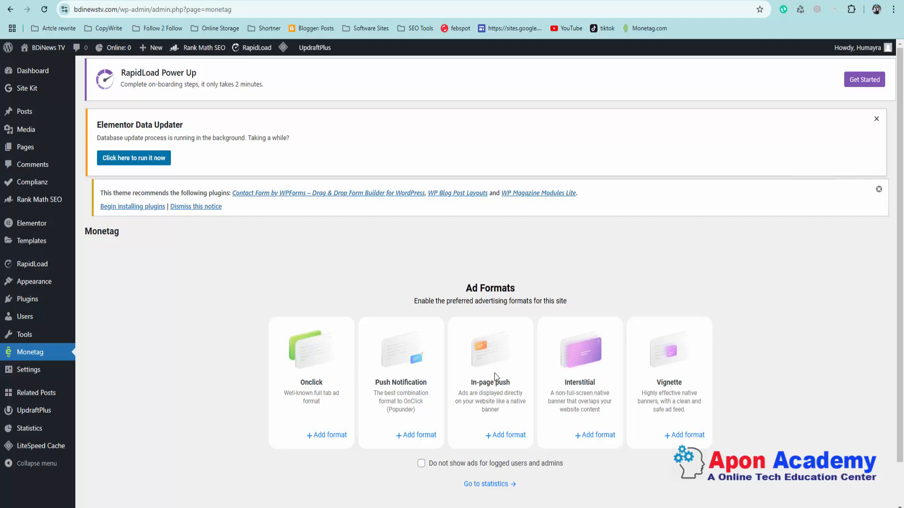
pyautogui.scroll(-1, 437, 340)
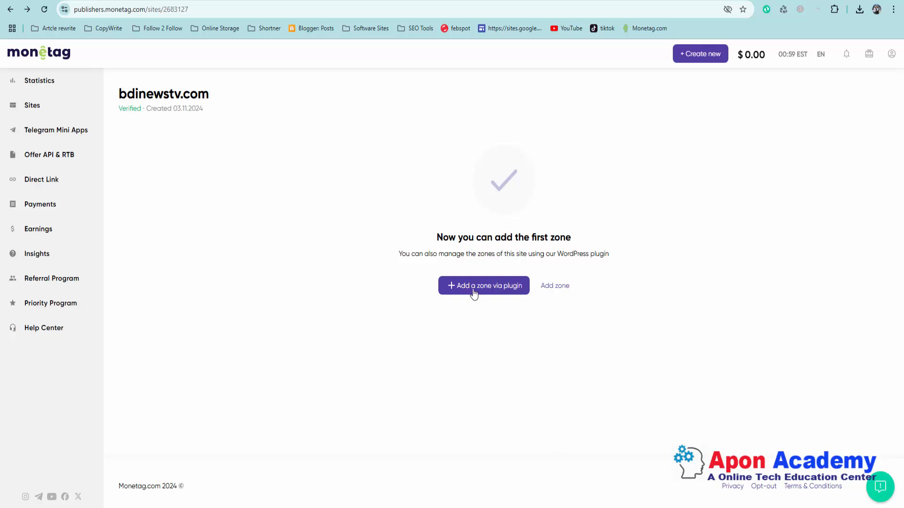
# - In Monetag, add a Multitag (all-in-one) ad format to bdinewstv.com and close its installation instructions
pyautogui.click(557, 288)
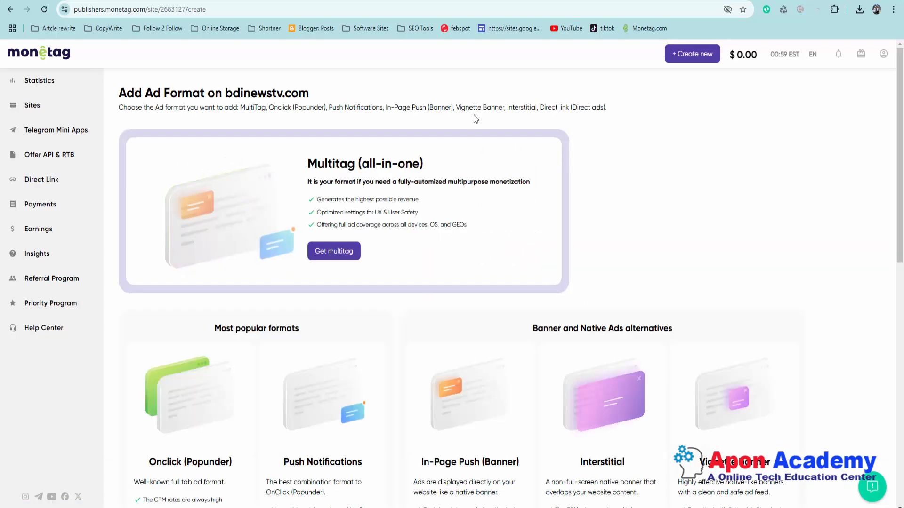
pyautogui.scroll(-3, 493, 289)
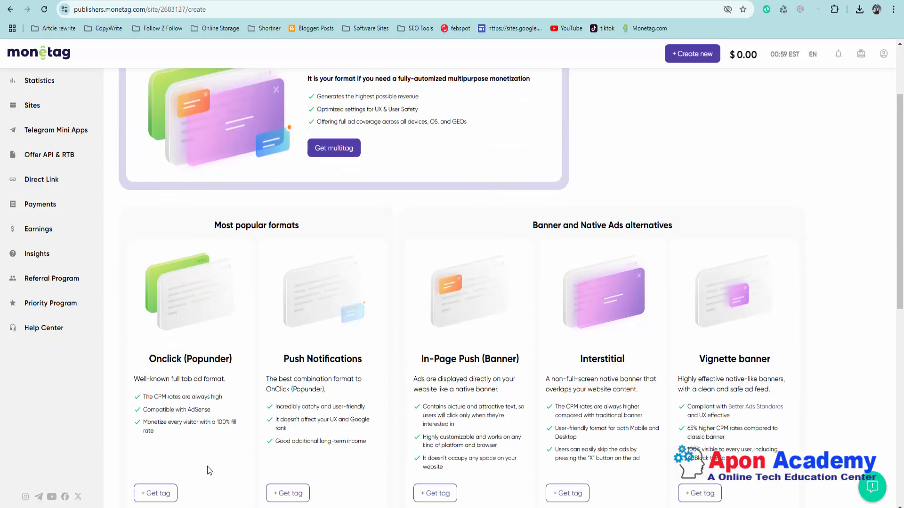
pyautogui.scroll(3, 474, 439)
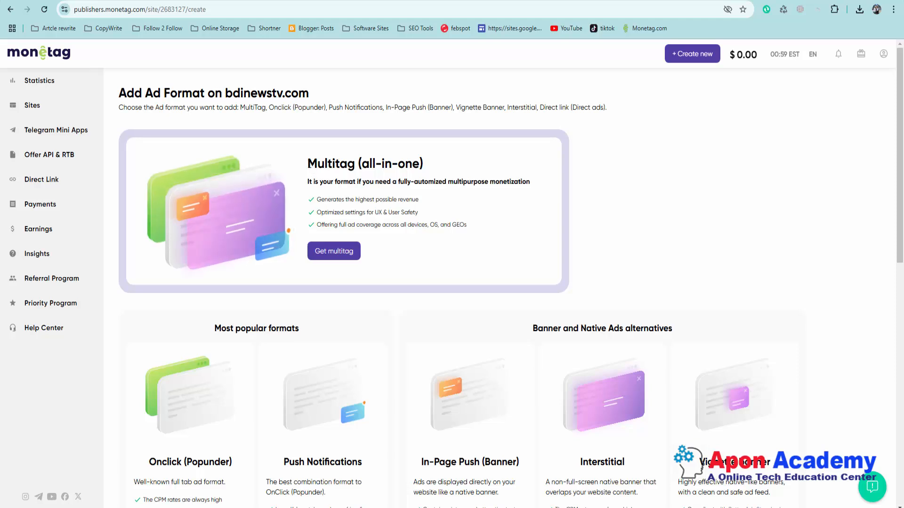
pyautogui.moveTo(310, 165); pyautogui.dragTo(465, 165)
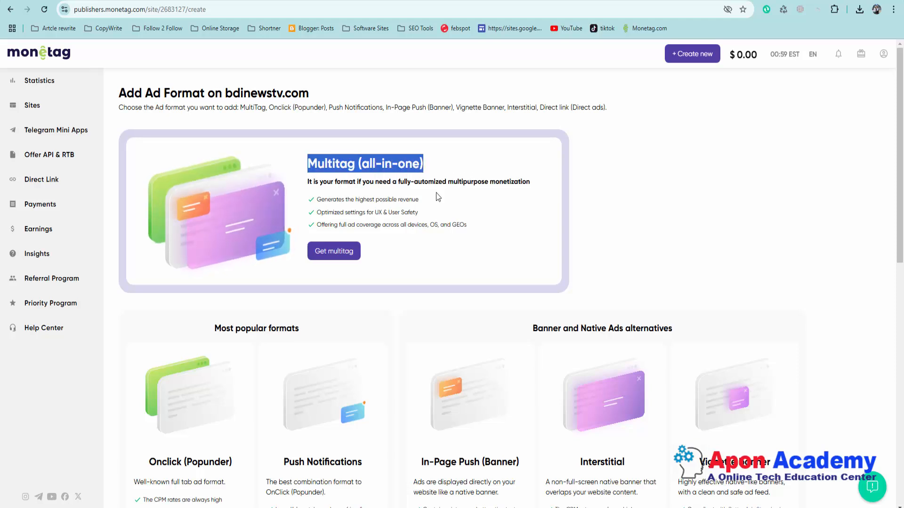
pyautogui.click(333, 253)
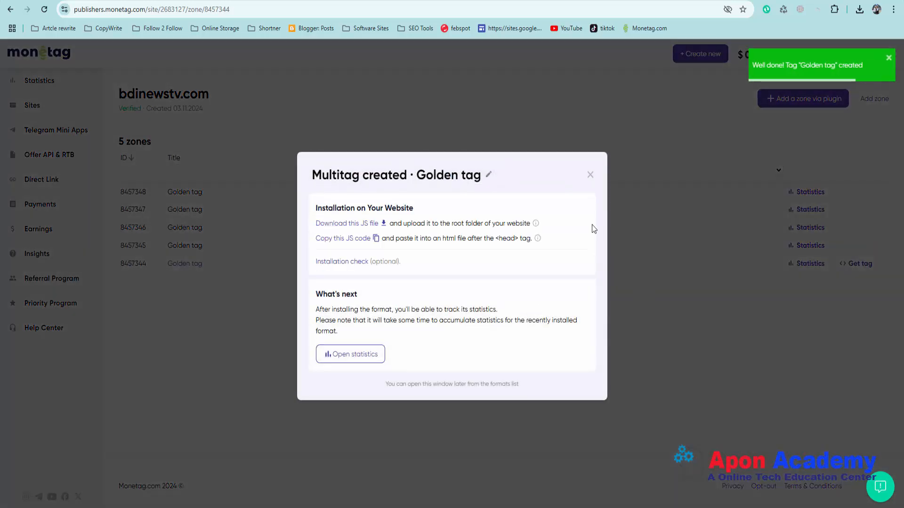
pyautogui.click(590, 174)
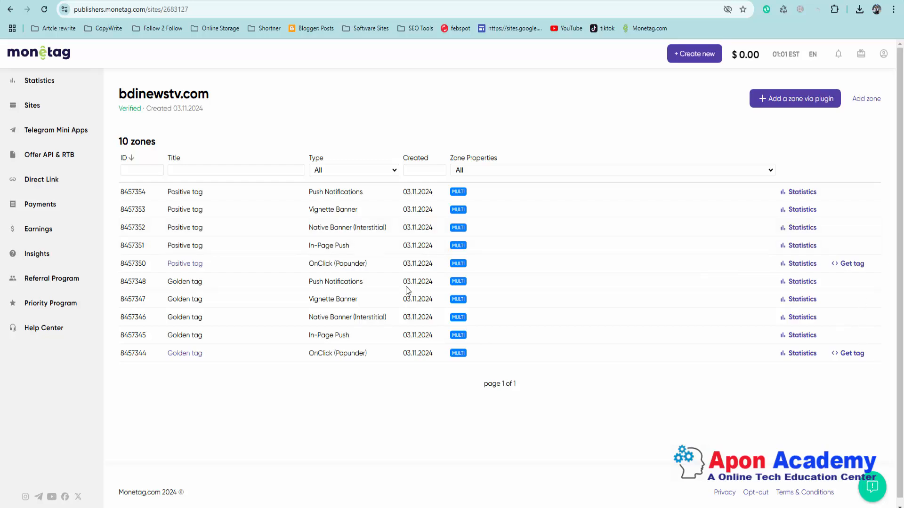
# - Get the Golden tag multitag from the zone list and download its JS file for the website's root folder
pyautogui.click(852, 354)
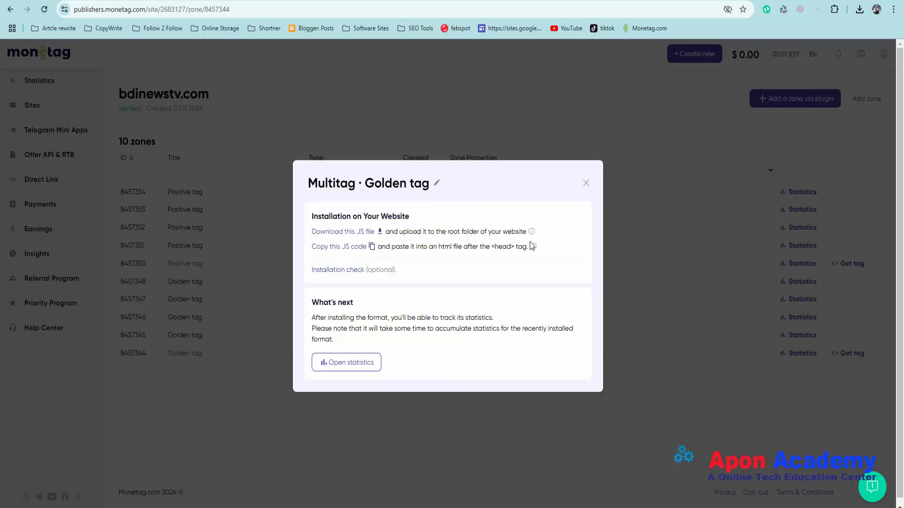
pyautogui.click(355, 236)
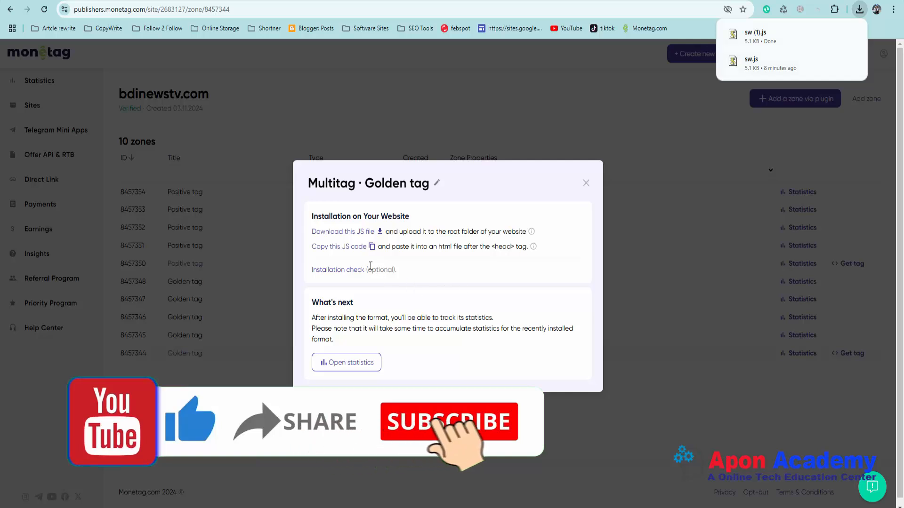
# - Copy the JS code of the Golden tag multitag from its installation instructions
pyautogui.moveTo(332, 254)
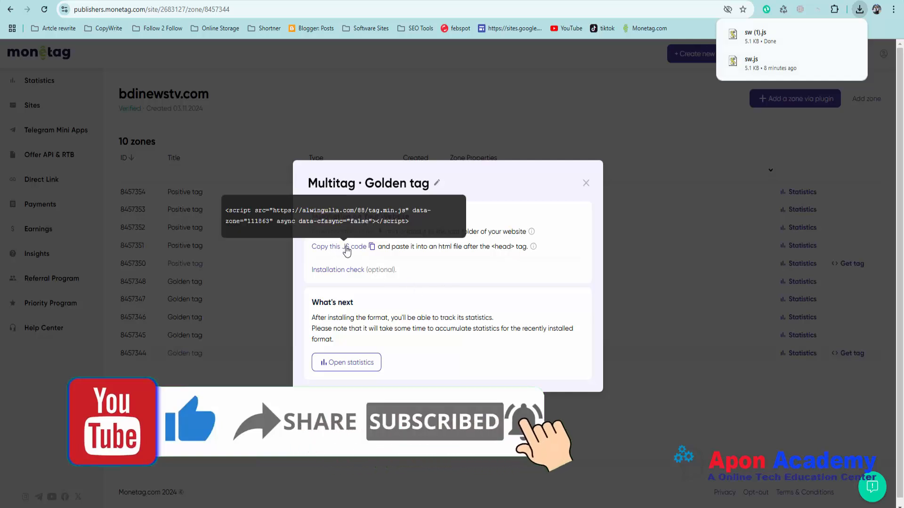
pyautogui.click(349, 249)
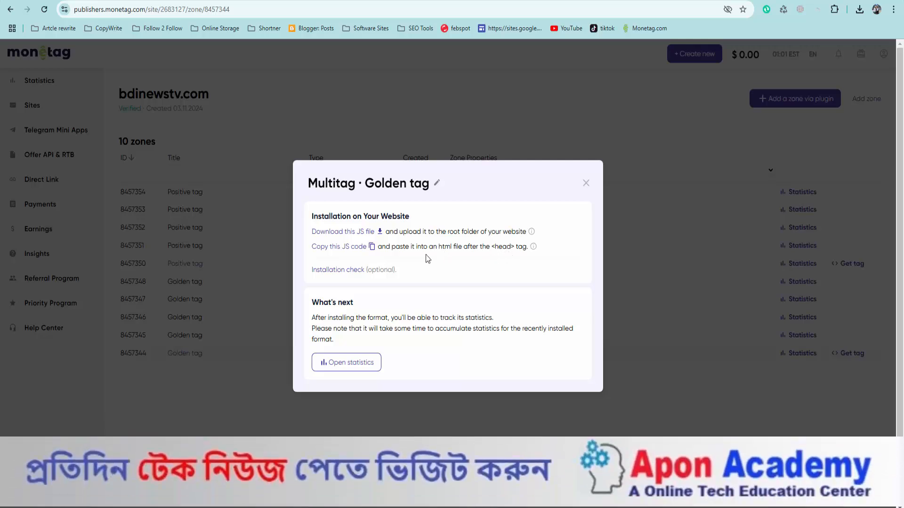
pyautogui.click(372, 247)
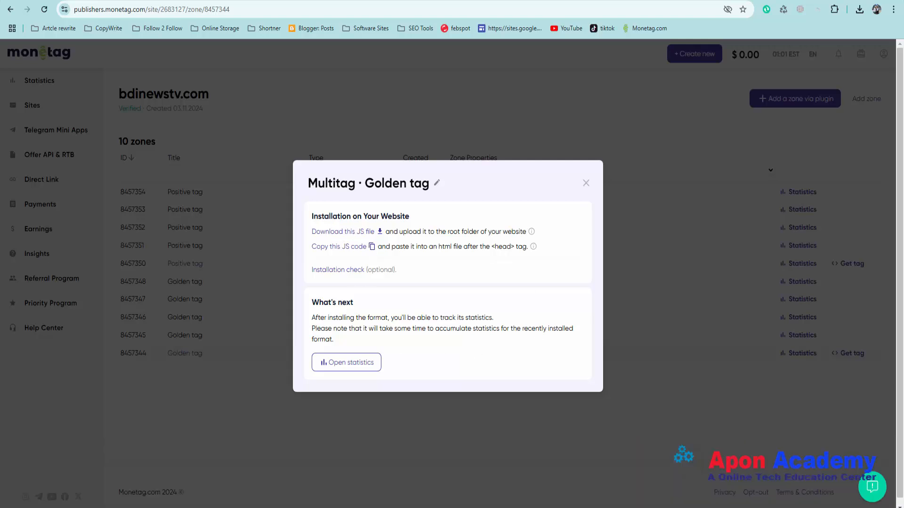
# - In the WordPress theme editor, paste the multitag script into header.php on its own line between wp_head() and the closing head tag
pyautogui.hotkey('alt', 'Tab')
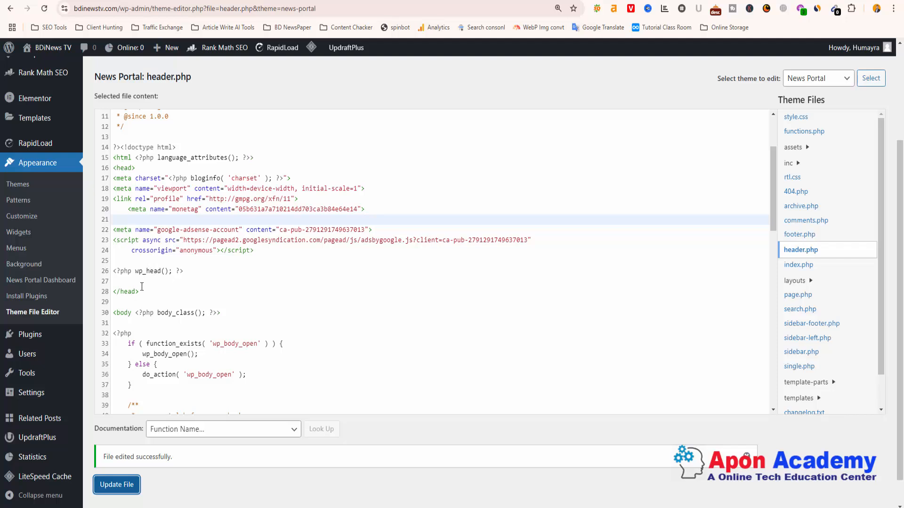
pyautogui.click(142, 283)
pyautogui.press('Return')
pyautogui.press('Return')
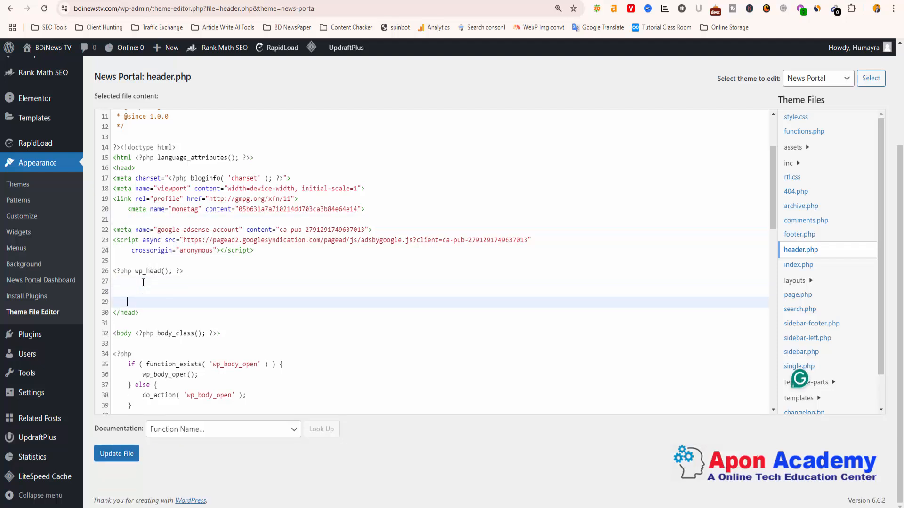
pyautogui.press('Return')
pyautogui.click(143, 282)
pyautogui.press('Down')
pyautogui.hotkey('ctrl', 'v')
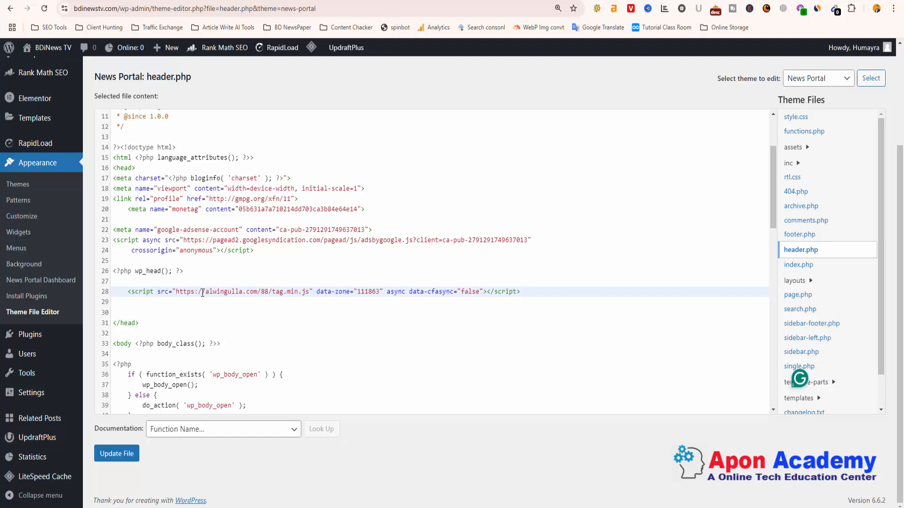
# - Move the monetag meta tag in header.php to the line directly above the multitag script and update the file
pyautogui.moveTo(365, 209); pyautogui.dragTo(126, 214)
pyautogui.press('BackSpace')
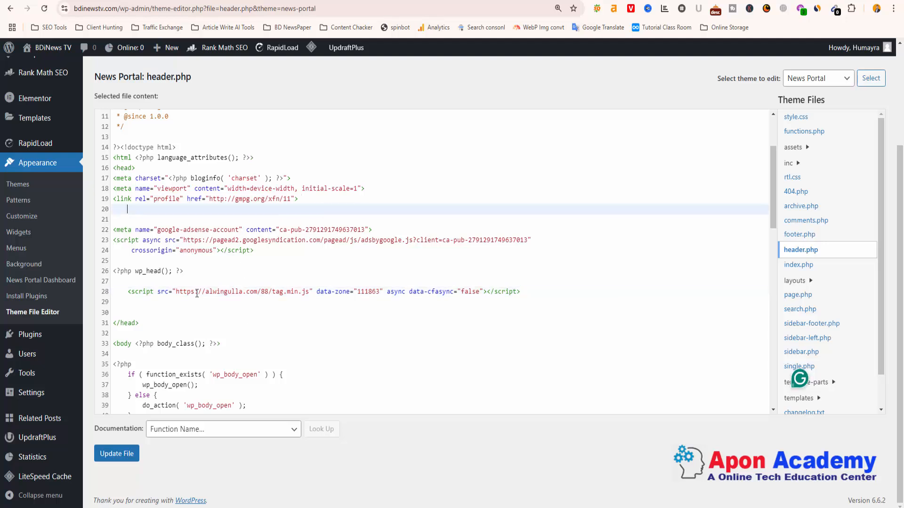
pyautogui.click(195, 282)
pyautogui.hotkey('ctrl', 'v')
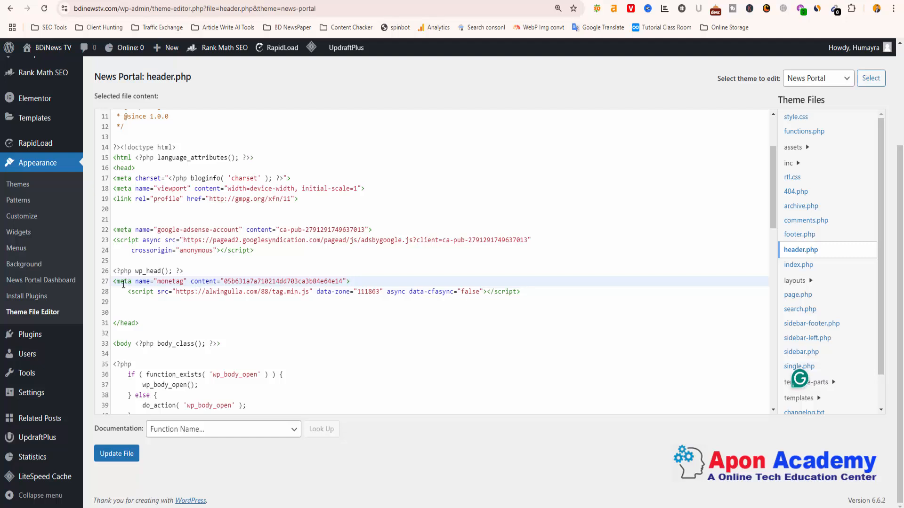
pyautogui.click(112, 454)
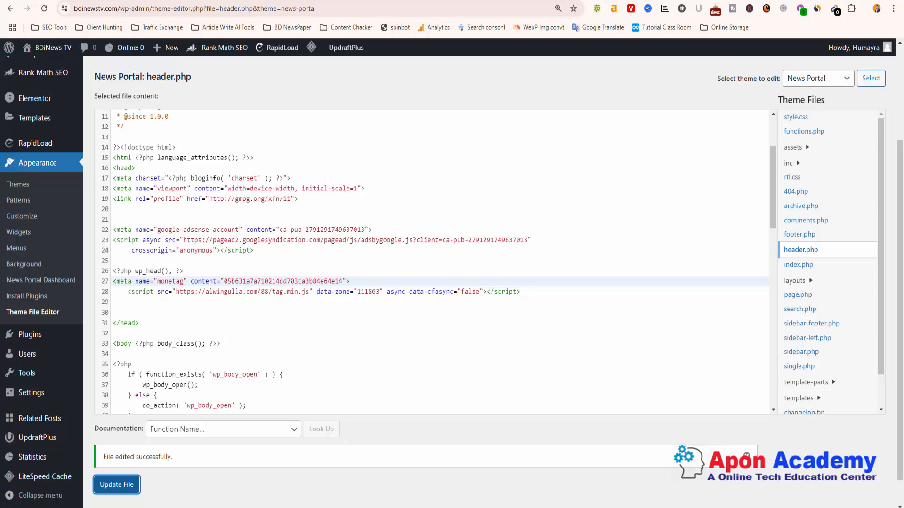
# - Switch to the live bdinewstv.com homepage and reload it to check for the Monetag ads
pyautogui.hotkey('alt', 'Tab')
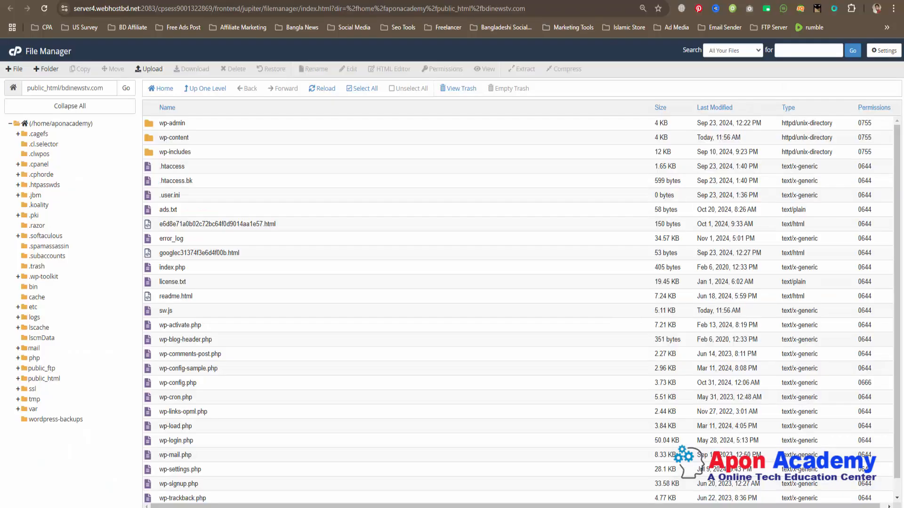
pyautogui.hotkey('alt', 'Tab')
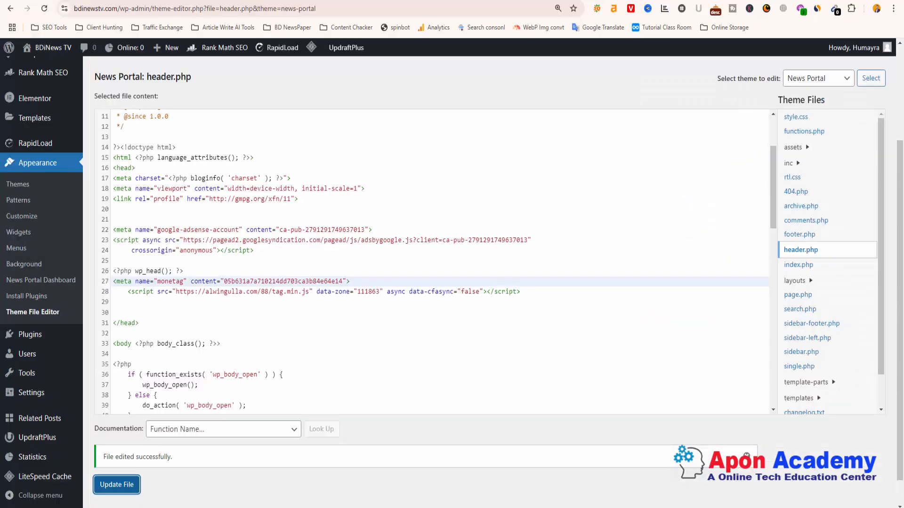
pyautogui.hotkey('alt', 'Tab')
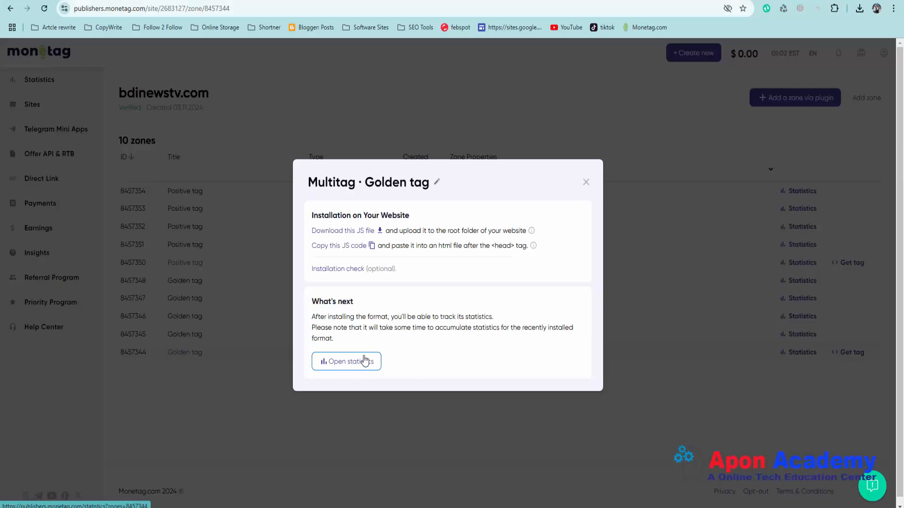
pyautogui.hotkey('alt', 'Tab')
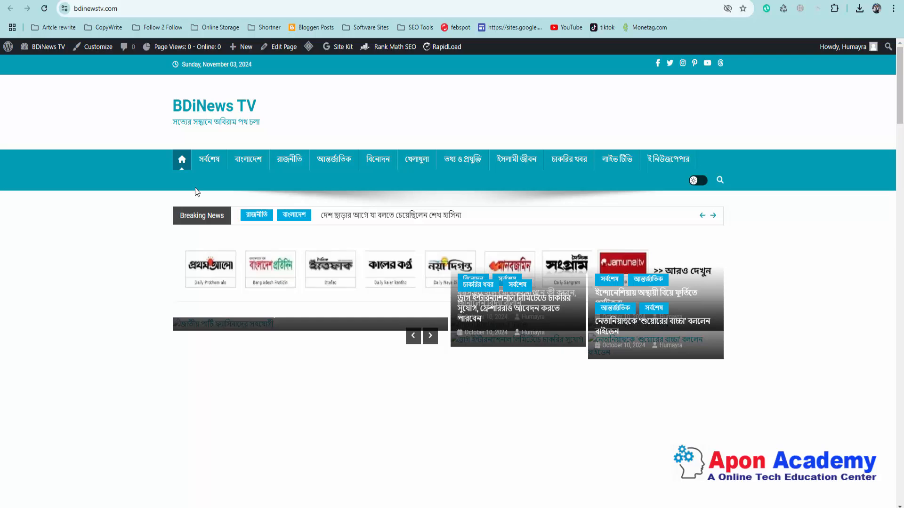
pyautogui.press('F5')
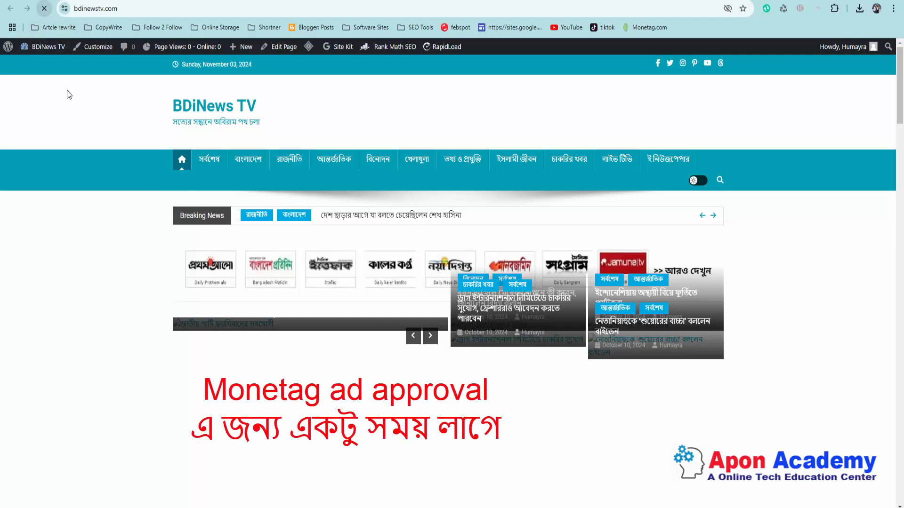